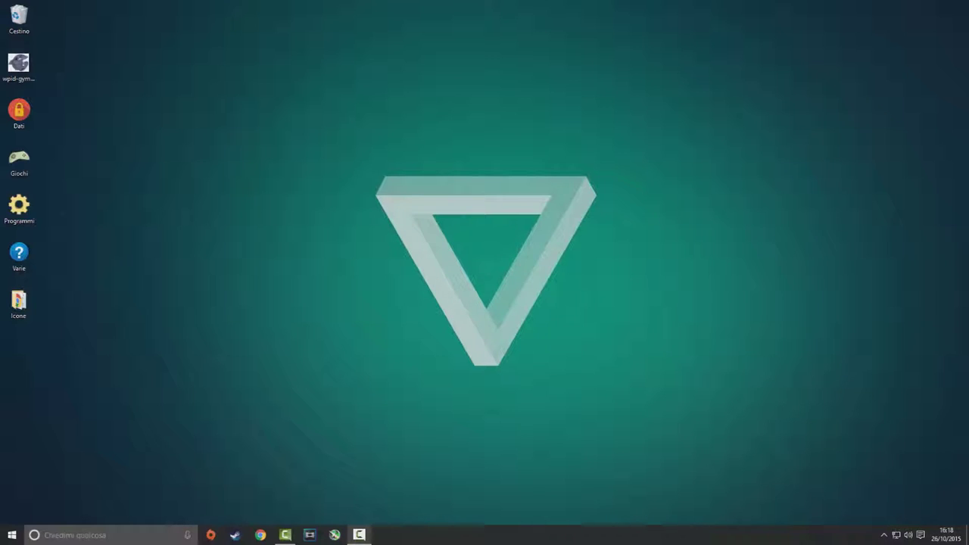
# Step: Search the web for "msi afterburner" in Chrome and open MSI's official Afterburner page
pyautogui.click(260, 535)
pyautogui.click(370, 202)
pyautogui.write('msi a')
pyautogui.press('Return')
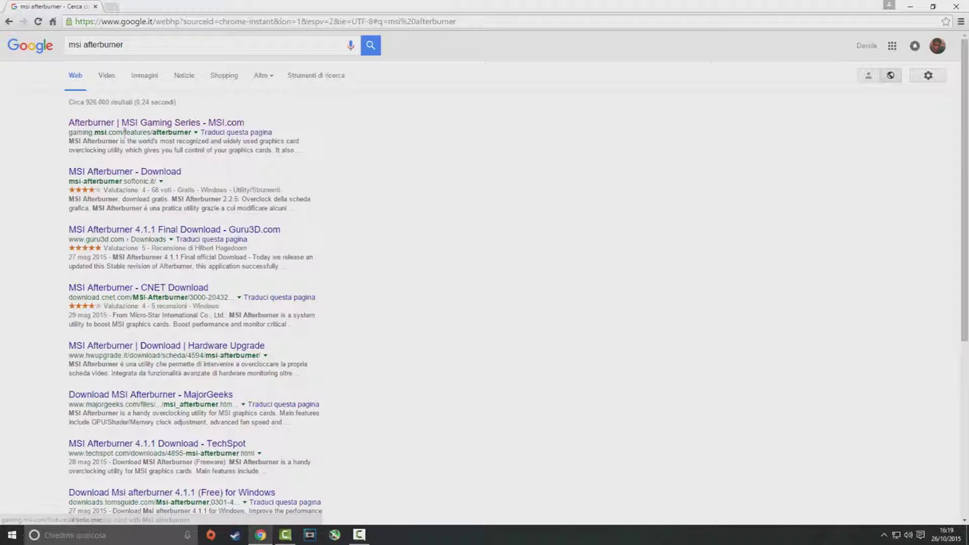
pyautogui.click(146, 124)
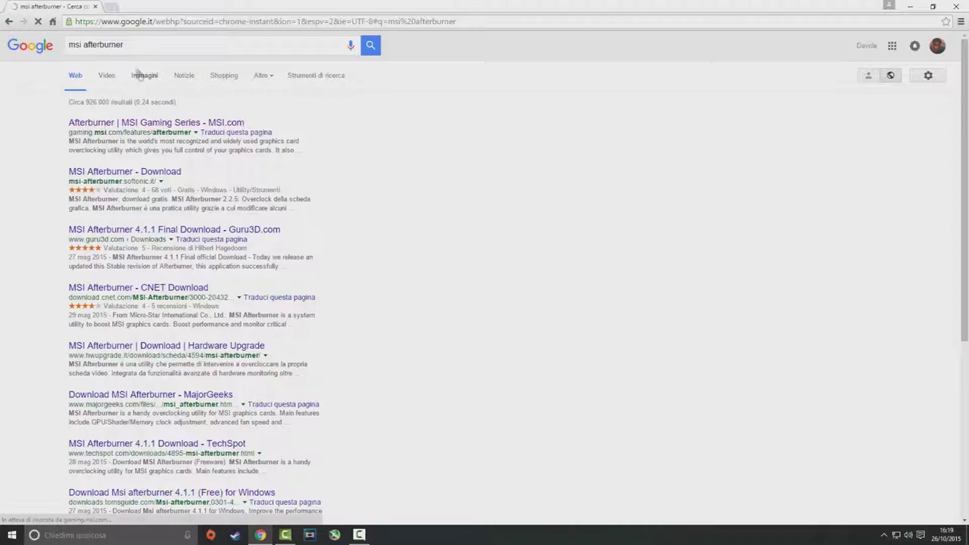
# Step: Review the Afterburner page's Downloads section and start downloading MSI Afterburner for the PC
pyautogui.scroll(-3, 484, 303)
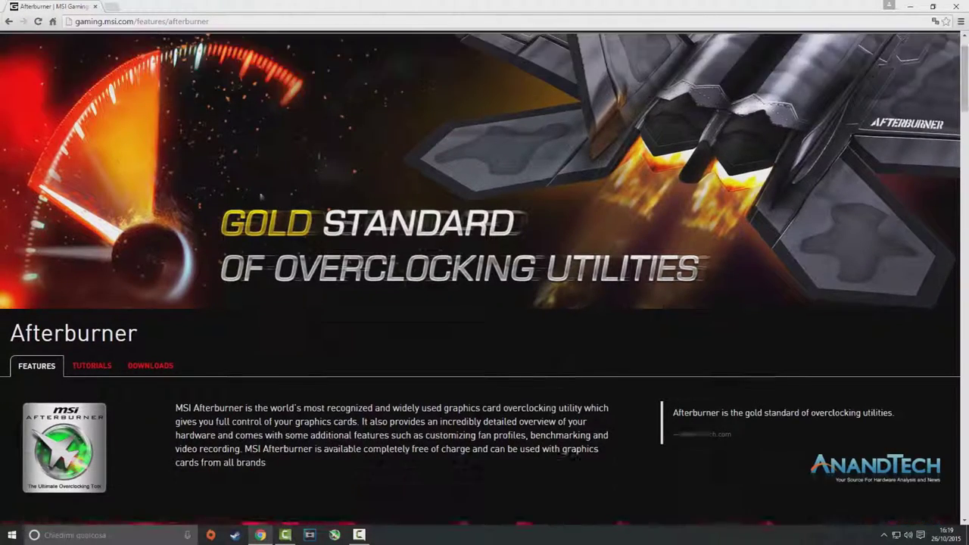
pyautogui.click(137, 215)
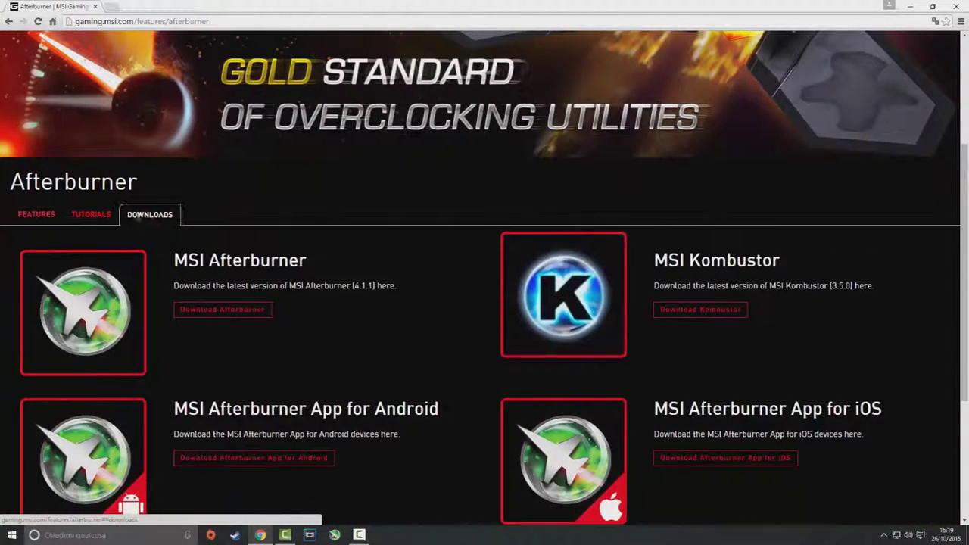
pyautogui.scroll(-1, 137, 219)
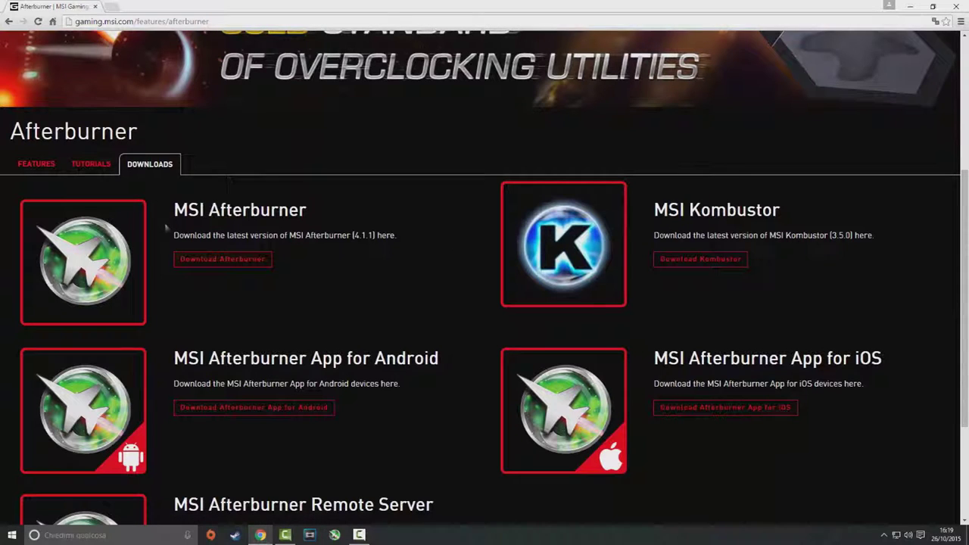
pyautogui.scroll(-1, 355, 239)
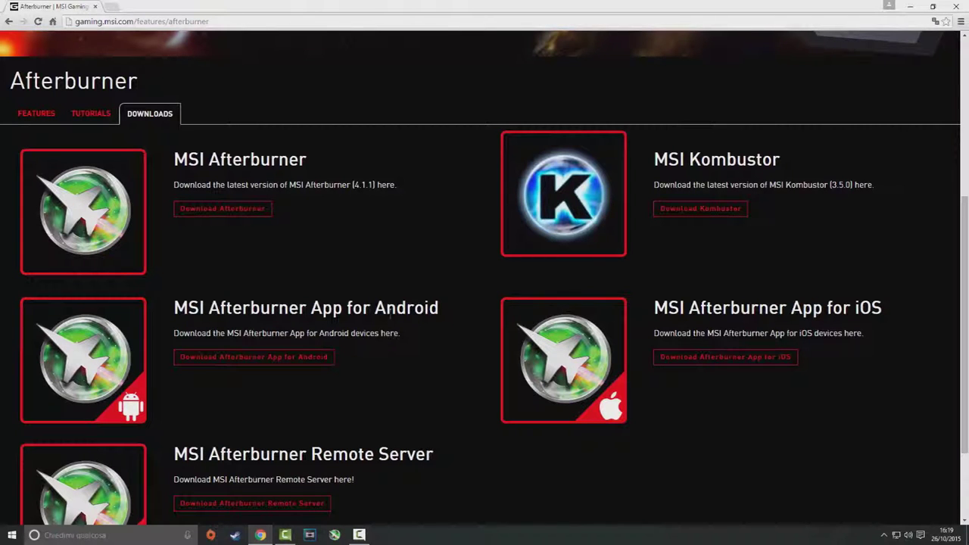
pyautogui.scroll(-1, 412, 327)
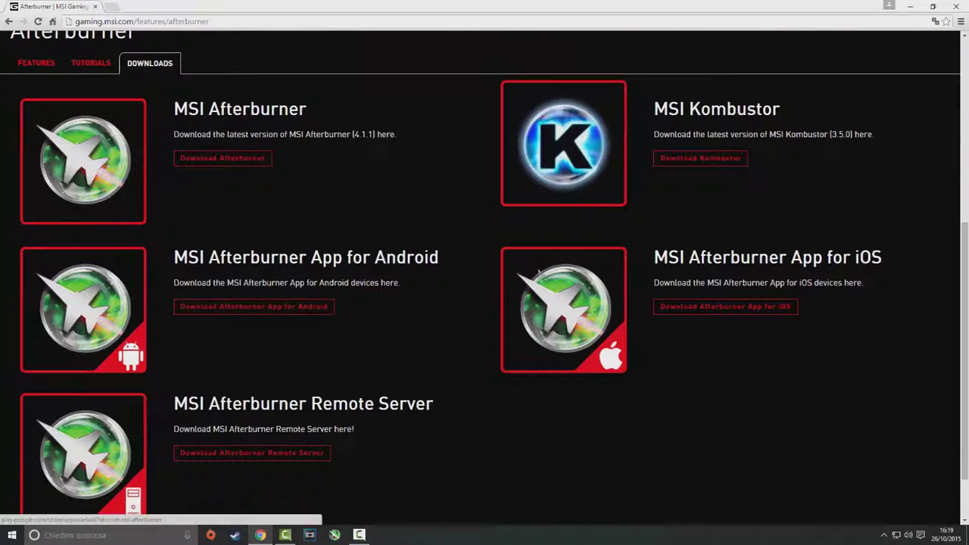
pyautogui.scroll(1, 660, 399)
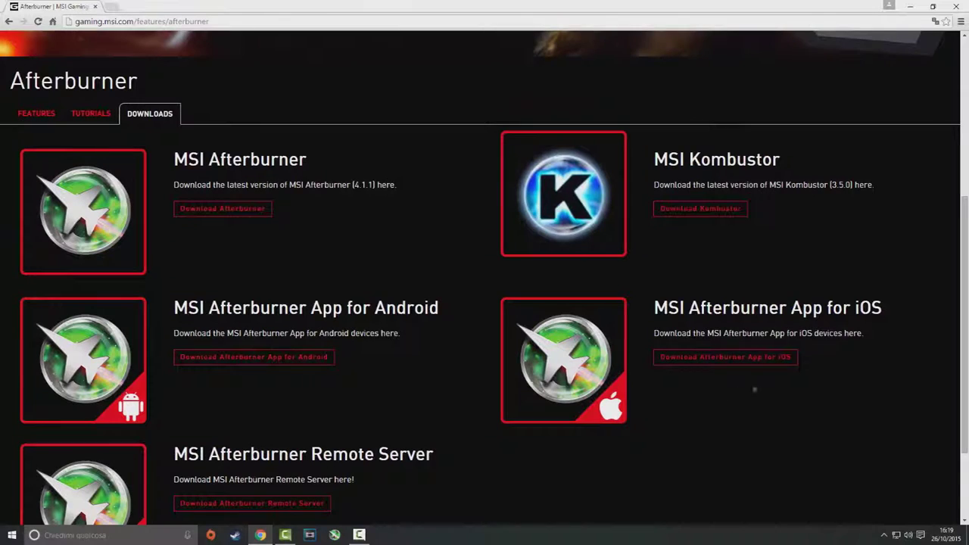
pyautogui.scroll(3, 725, 411)
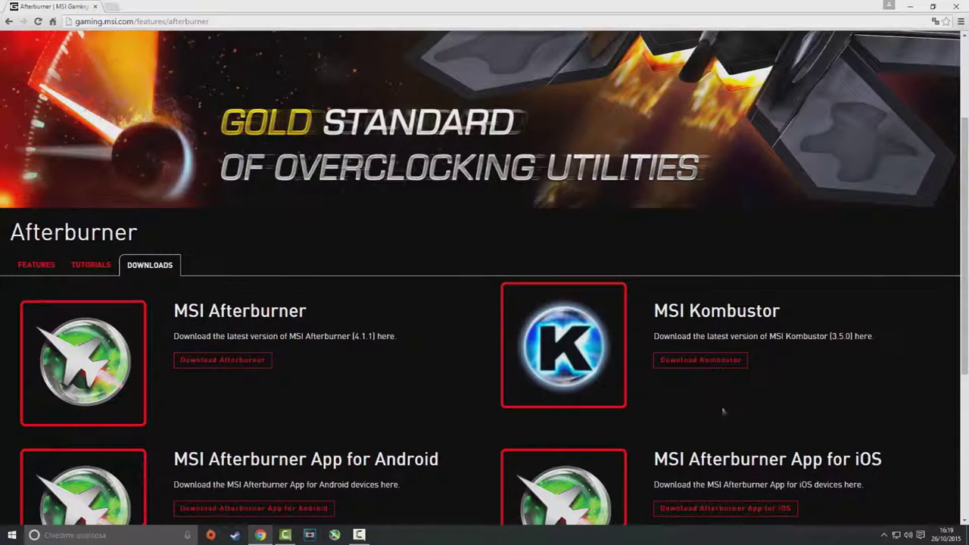
pyautogui.click(244, 372)
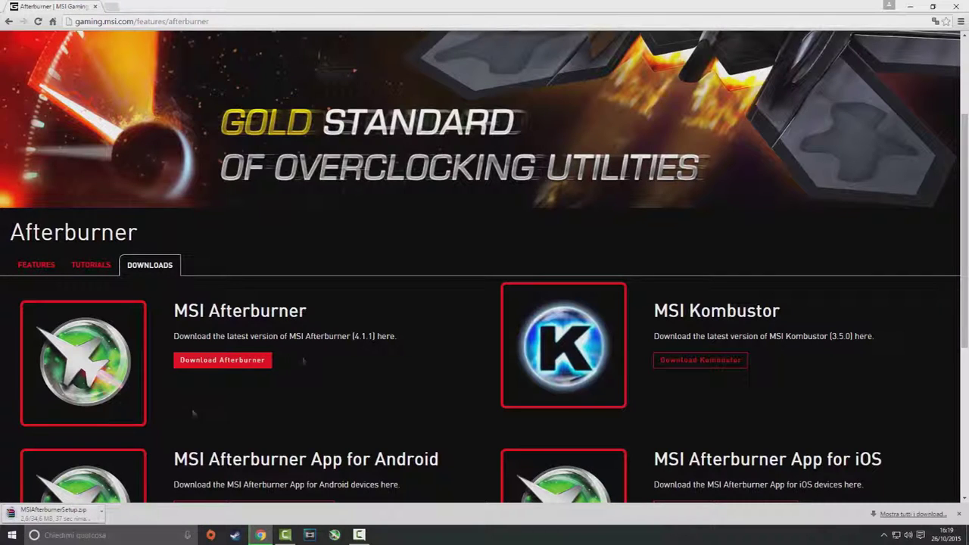
# Step: Cancel the MSIAfterburnerSetup.zip download, removing its entries from the download list, and close the browser
pyautogui.click(908, 513)
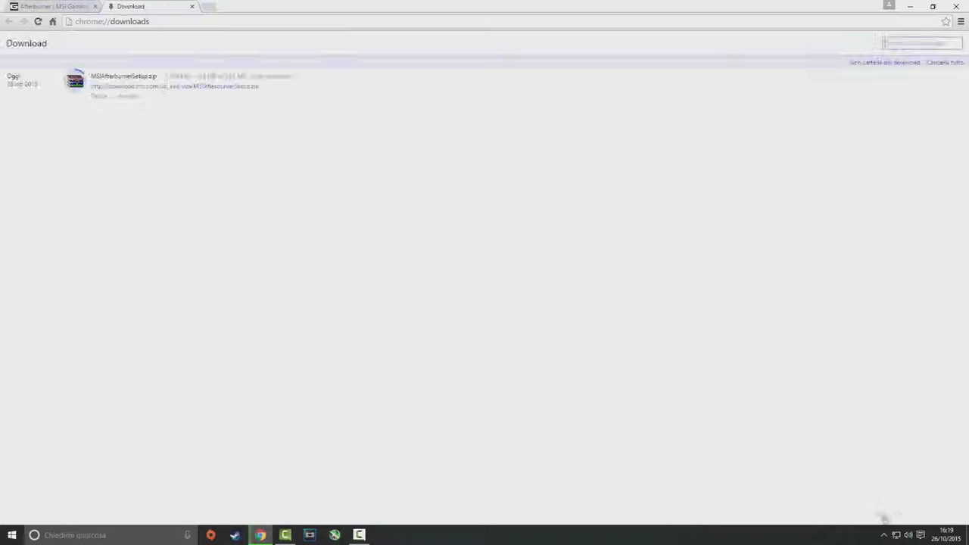
pyautogui.click(130, 98)
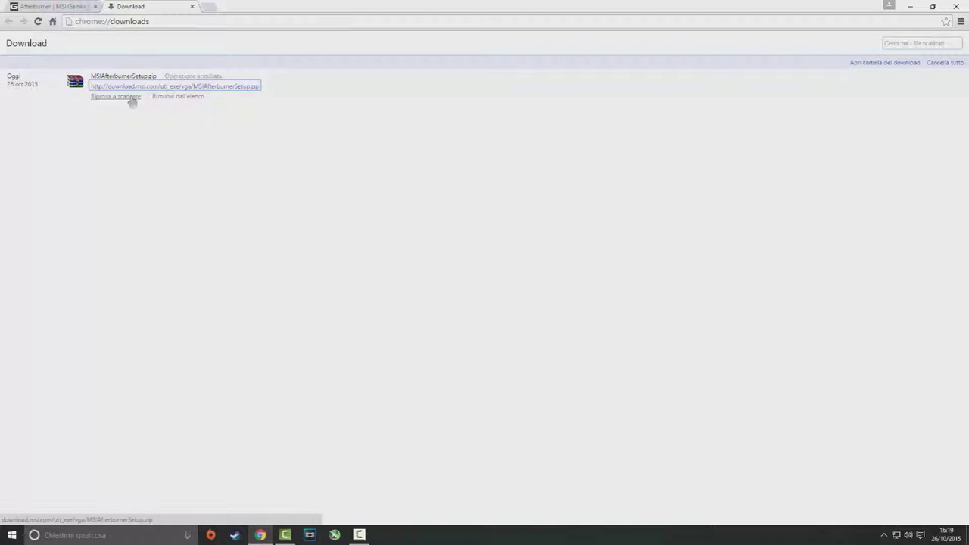
pyautogui.click(132, 98)
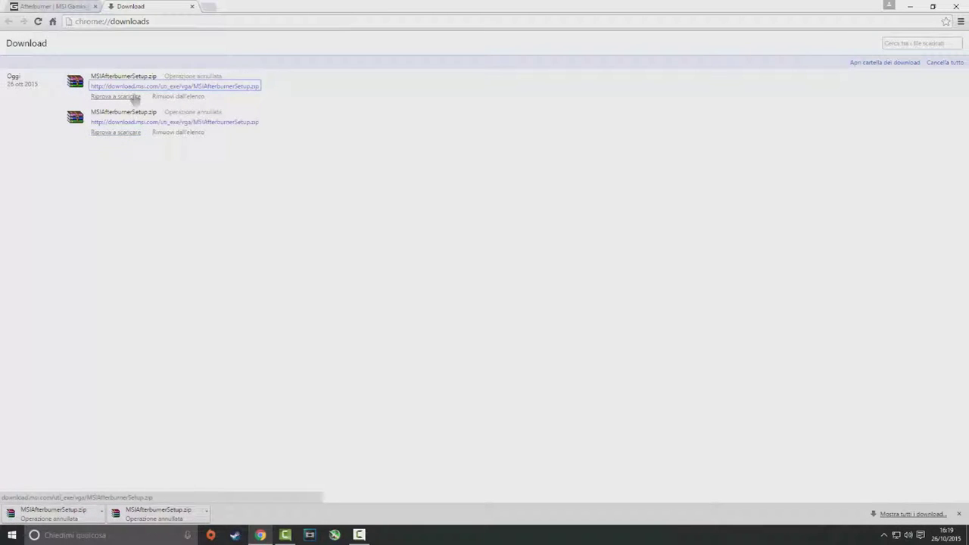
pyautogui.click(179, 96)
pyautogui.click(178, 97)
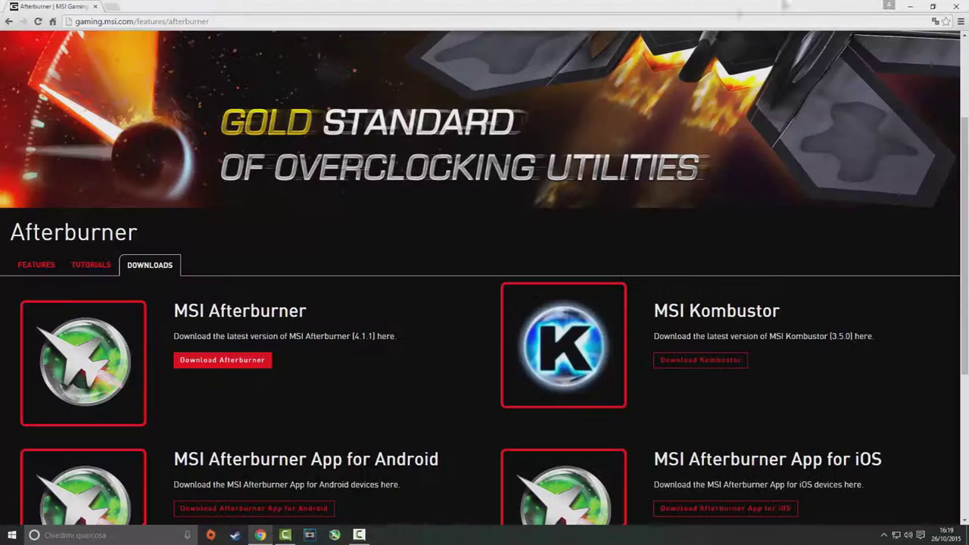
pyautogui.click(192, 6)
pyautogui.click(955, 6)
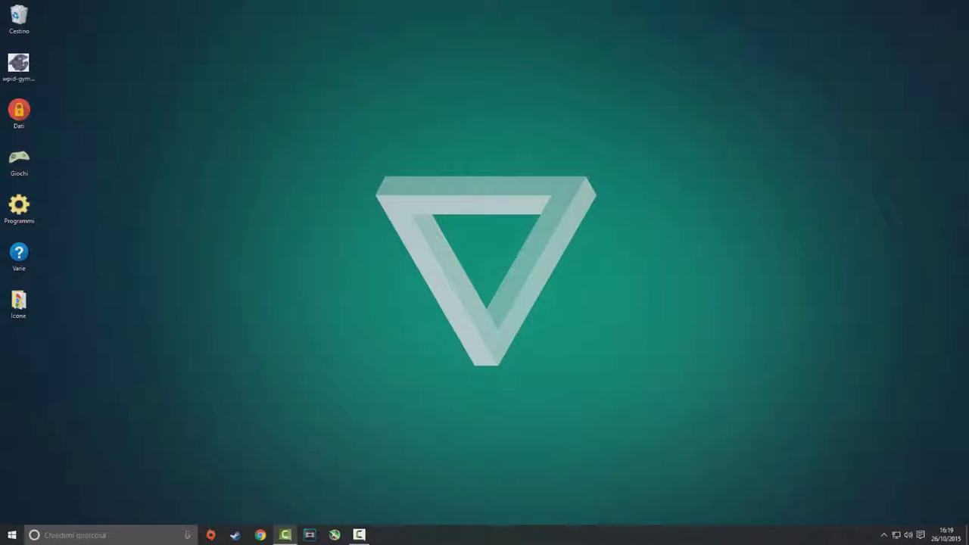
# Step: Open MSI Afterburner and look over its main window and the hardware monitor graphs
pyautogui.click(334, 534)
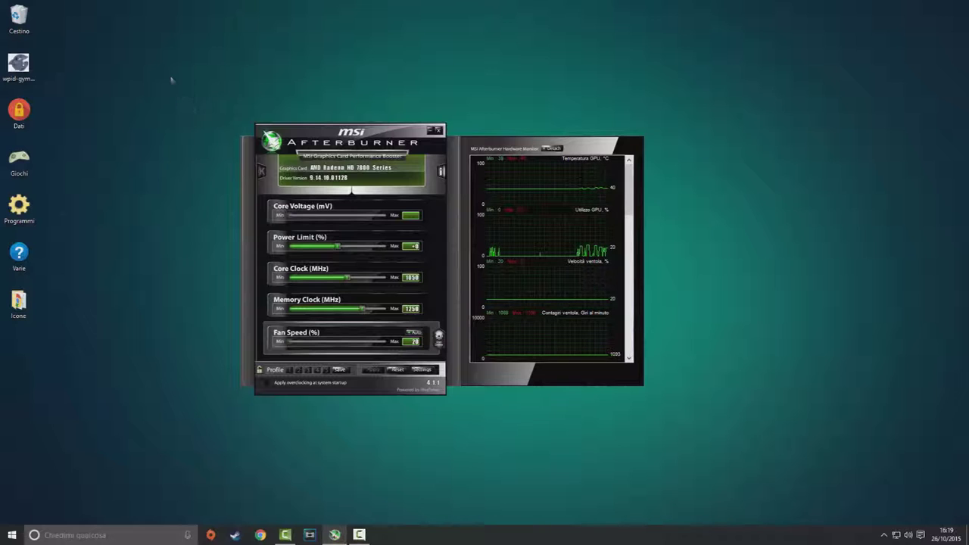
pyautogui.moveTo(171, 79); pyautogui.dragTo(682, 430)
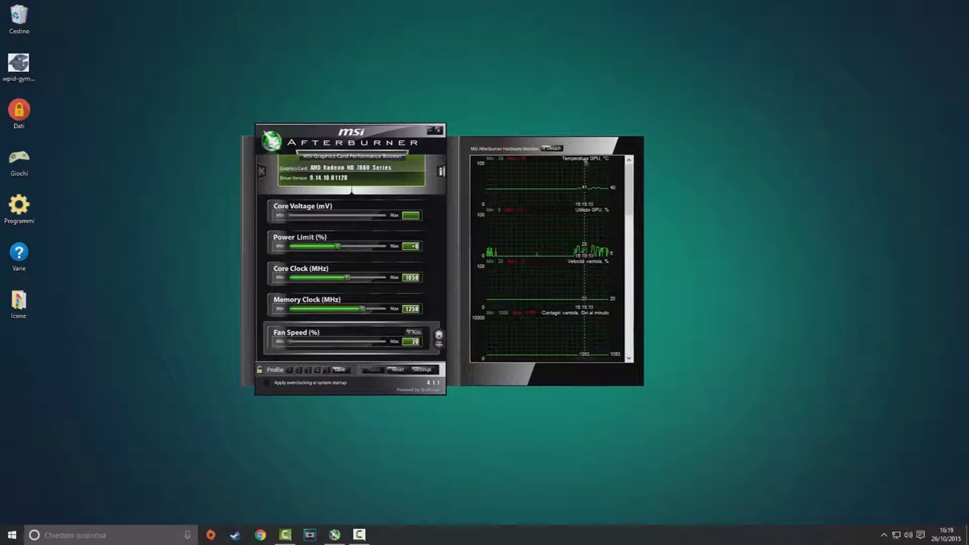
pyautogui.moveTo(590, 215)
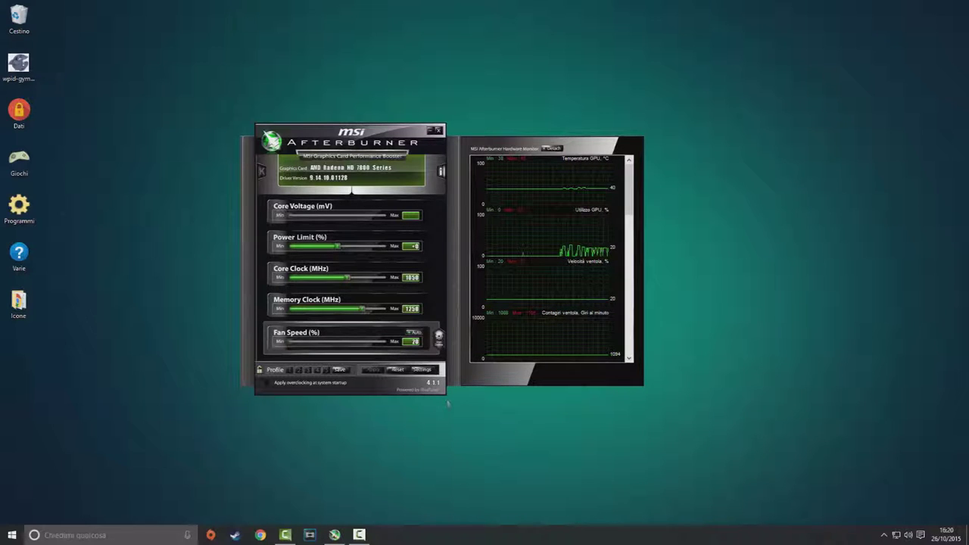
# Step: Open the Afterburner settings and view the fan (Ventola) properties and the graph (Grafici) properties
pyautogui.click(422, 369)
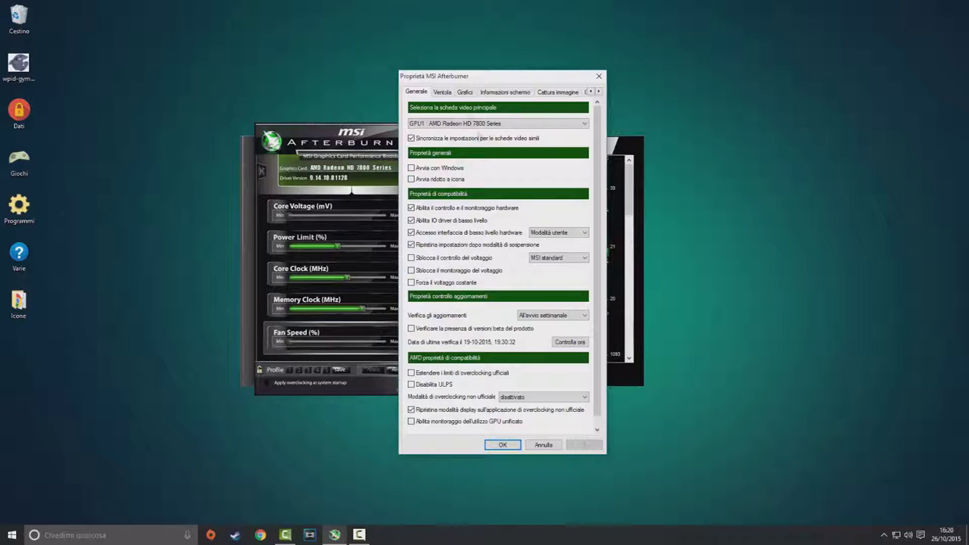
pyautogui.click(445, 92)
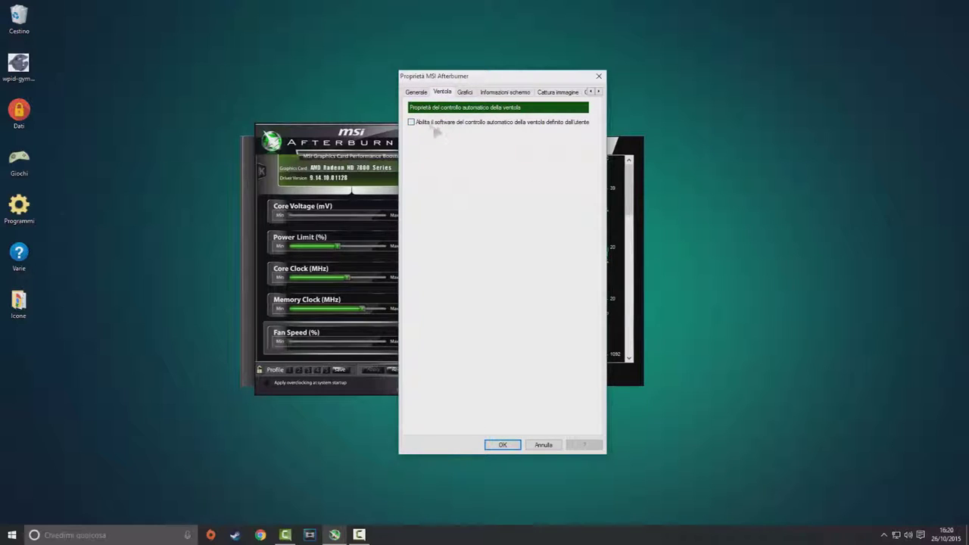
pyautogui.moveTo(432, 130)
pyautogui.click(465, 92)
pyautogui.moveTo(564, 196)
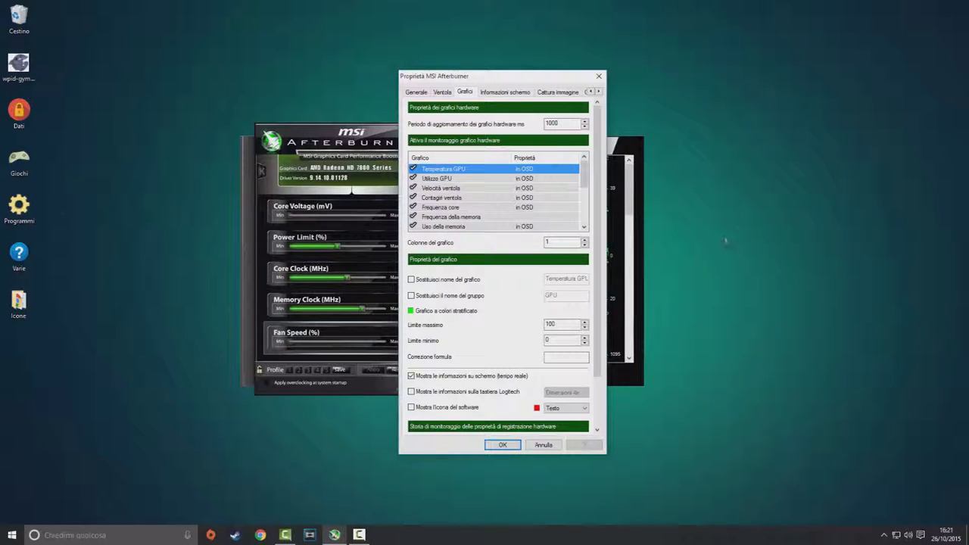
# Step: Examine the list of hardware monitoring graphs, from GPU temperature down to CPU, RAM and paging file usage
pyautogui.moveTo(556, 180)
pyautogui.moveTo(583, 178); pyautogui.dragTo(594, 220)
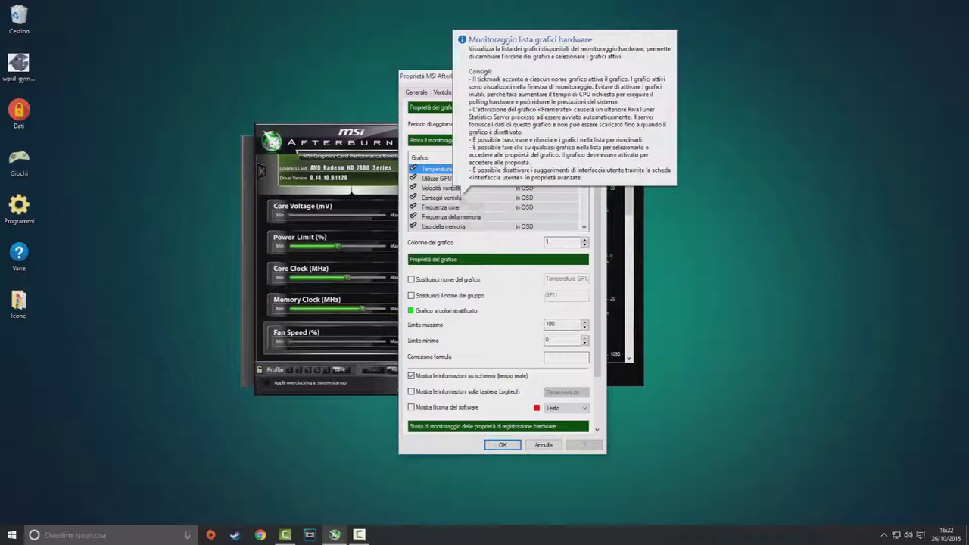
pyautogui.scroll(-2, 584, 180)
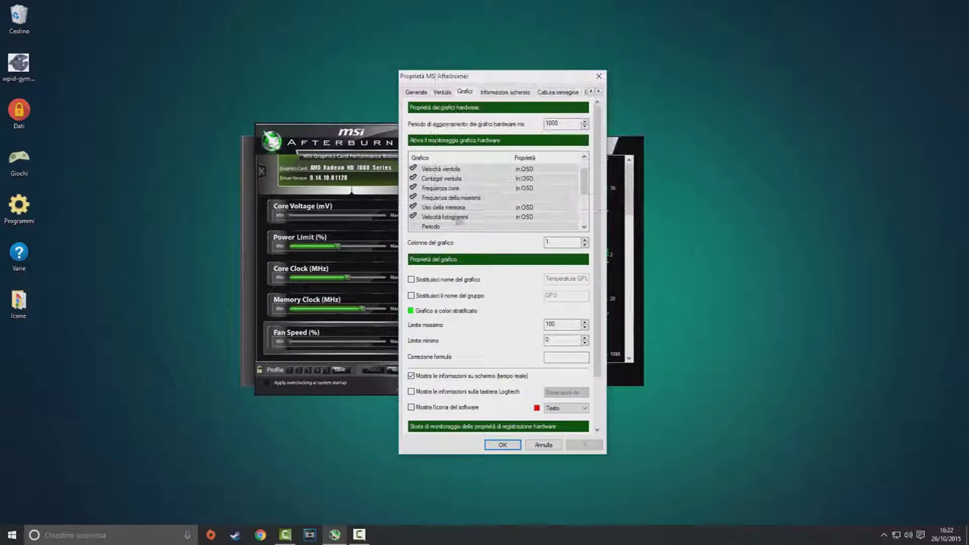
pyautogui.moveTo(460, 220)
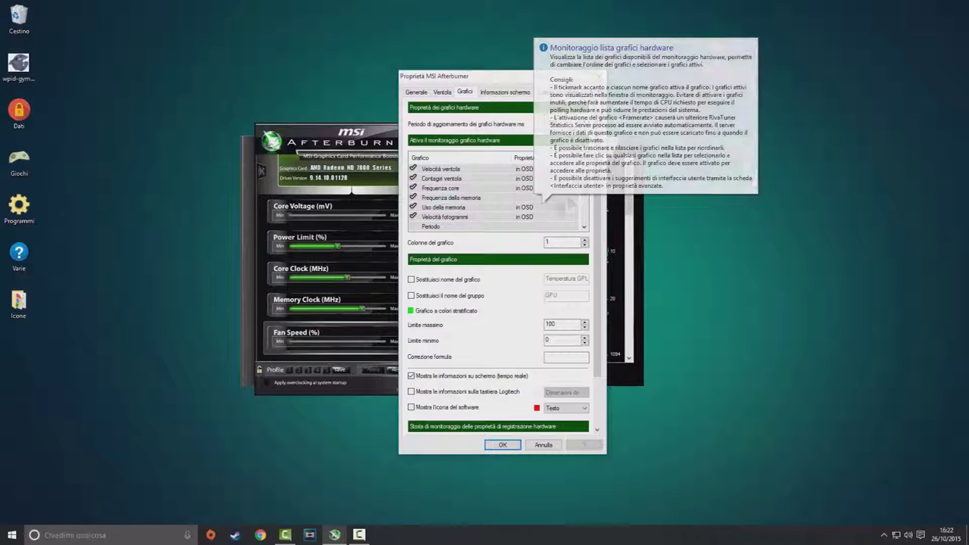
pyautogui.moveTo(551, 198)
pyautogui.scroll(-3, 498, 193)
pyautogui.scroll(-1, 498, 193)
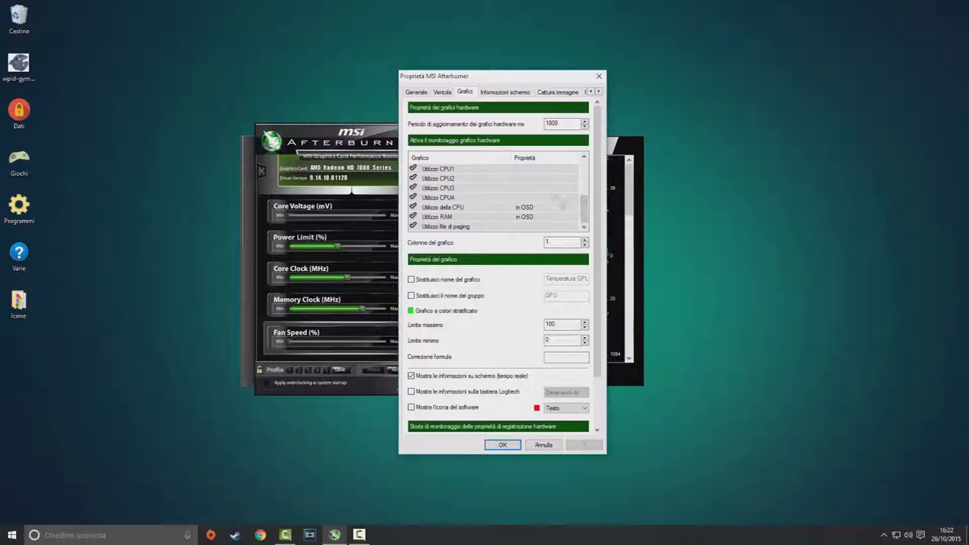
# Step: Activate the Periodo graph and enable its real-time on-screen information
pyautogui.scroll(3, 585, 213)
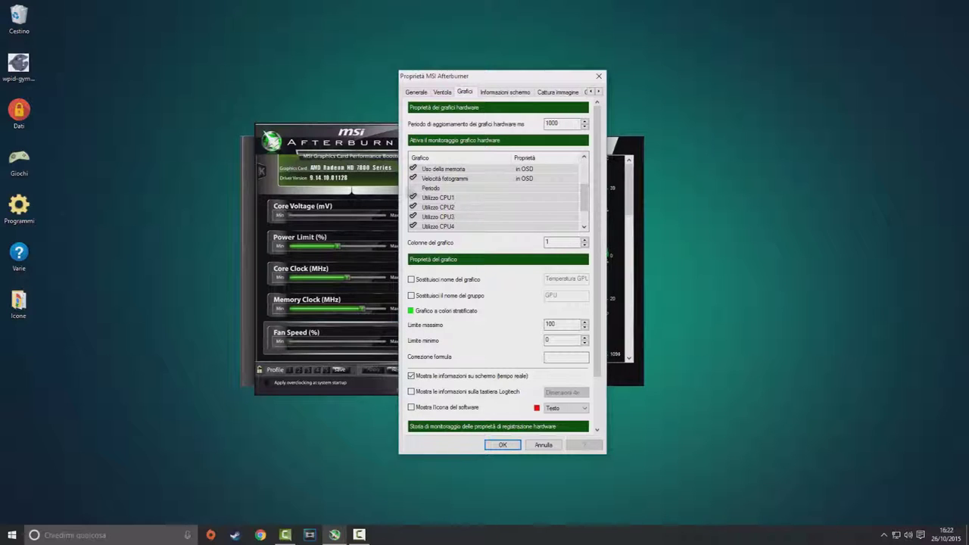
pyautogui.moveTo(413, 188)
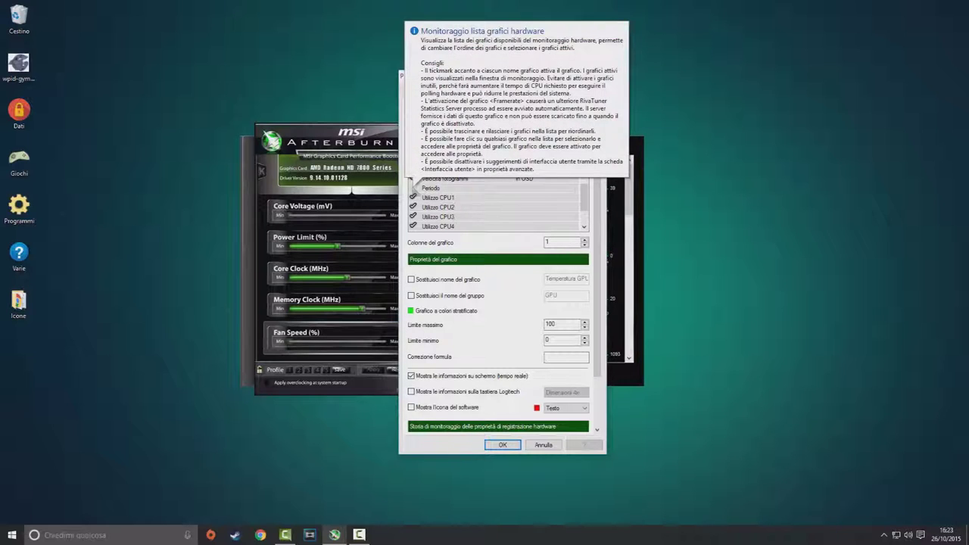
pyautogui.click(460, 189)
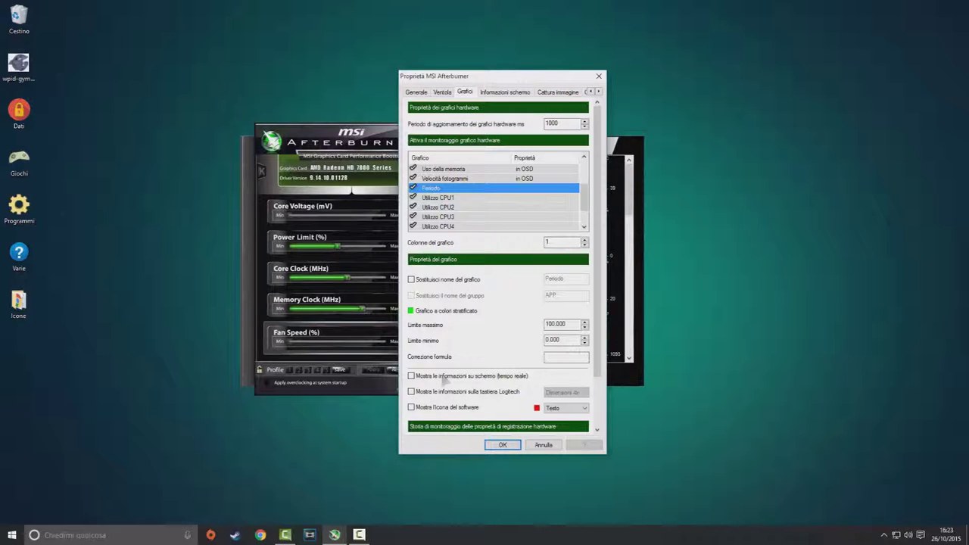
pyautogui.moveTo(442, 381)
pyautogui.click(456, 376)
pyautogui.moveTo(529, 195)
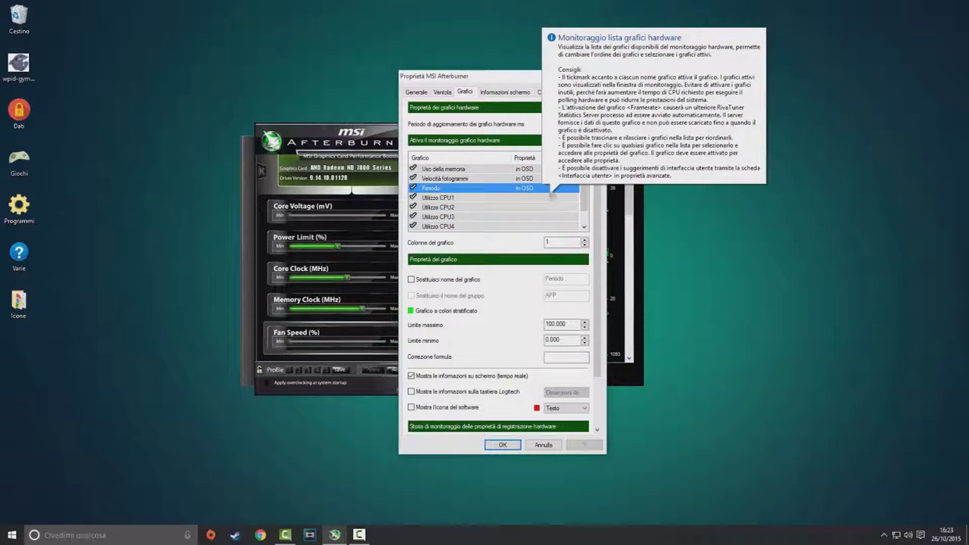
# Step: Disable the real-time on-screen information for the Periodo graph and recheck the graph list
pyautogui.click(448, 378)
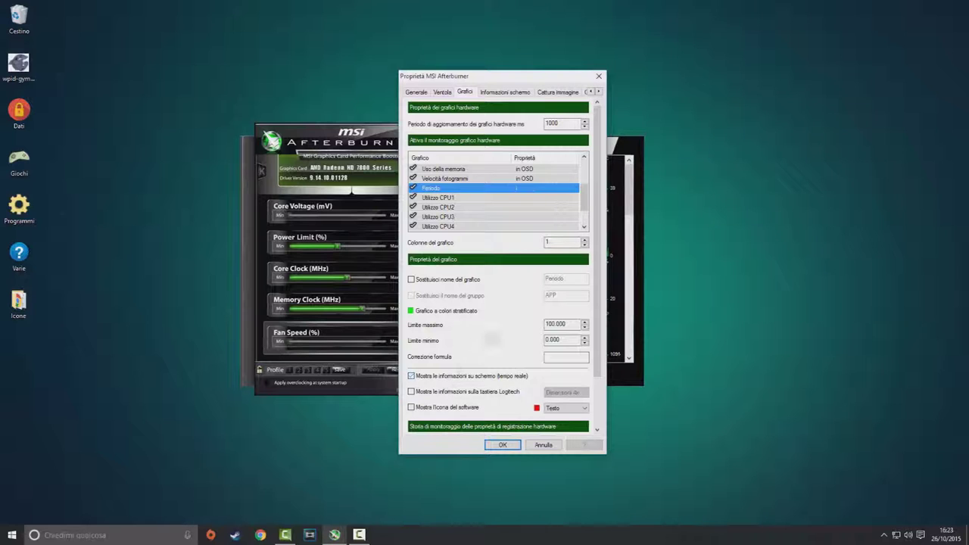
pyautogui.scroll(2, 492, 197)
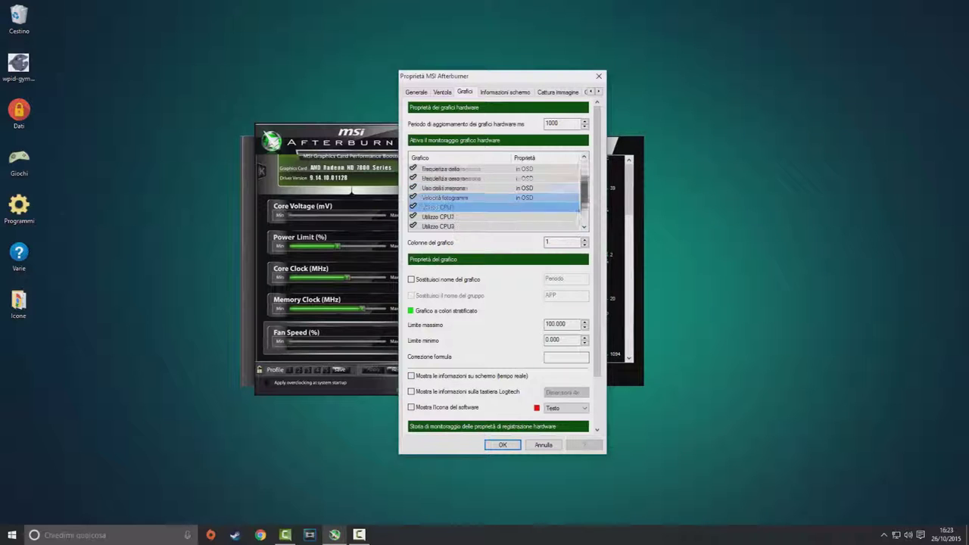
pyautogui.scroll(-2, 495, 195)
pyautogui.click(454, 227)
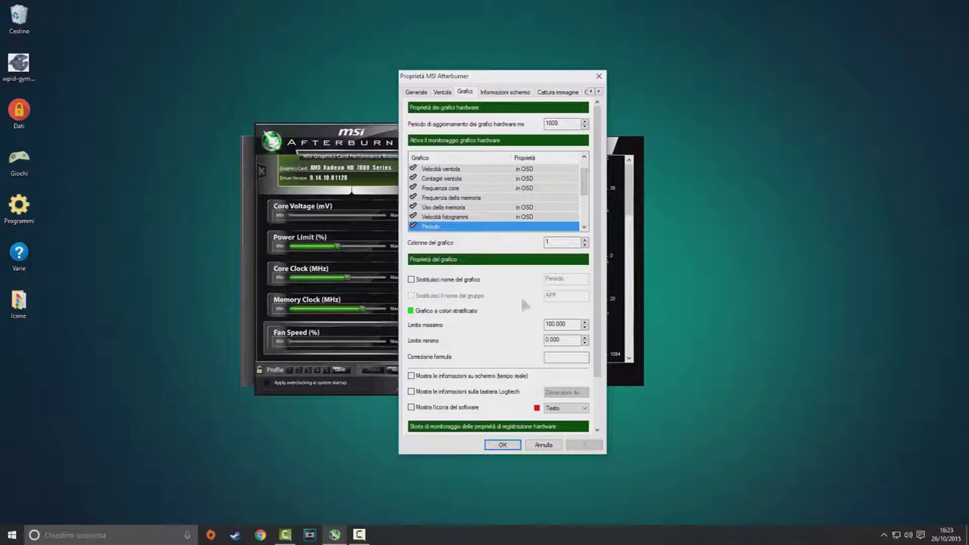
pyautogui.scroll(-2, 520, 197)
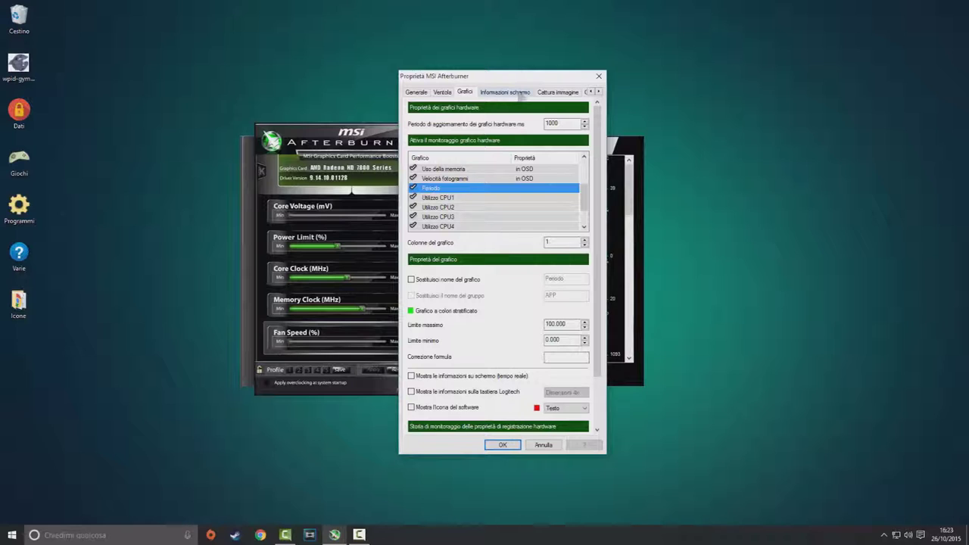
# Step: View the on-screen information (Informazioni schermo) properties and the image capture (Cattura immagine) properties
pyautogui.click(518, 93)
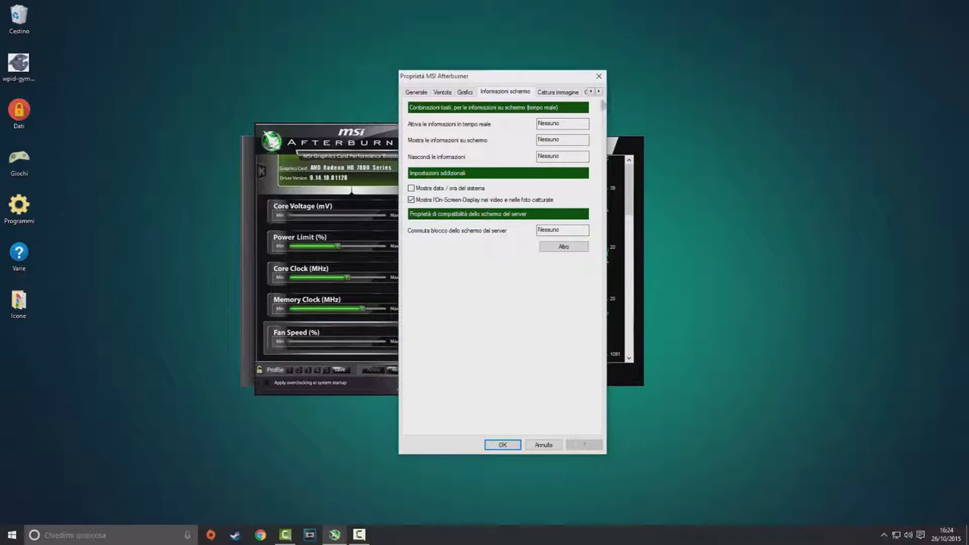
pyautogui.click(599, 92)
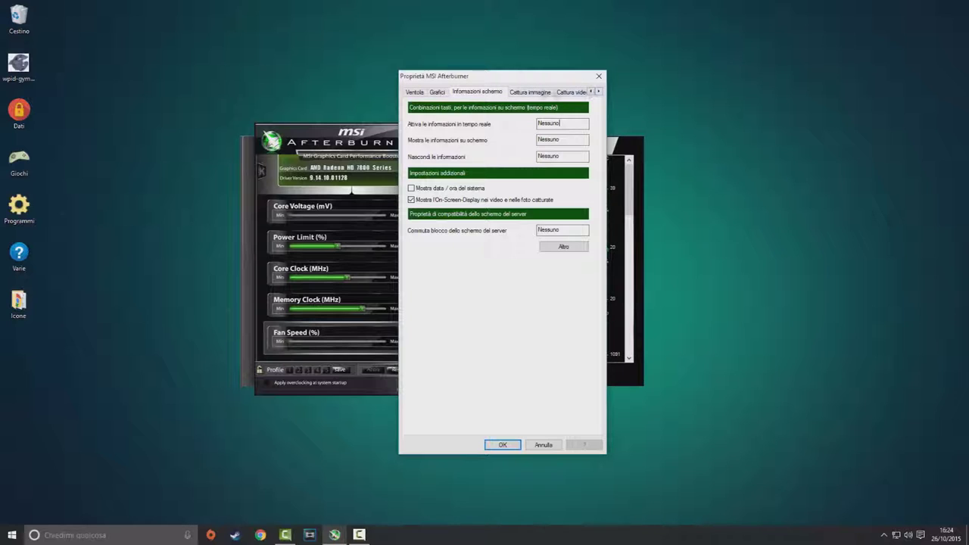
pyautogui.click(542, 93)
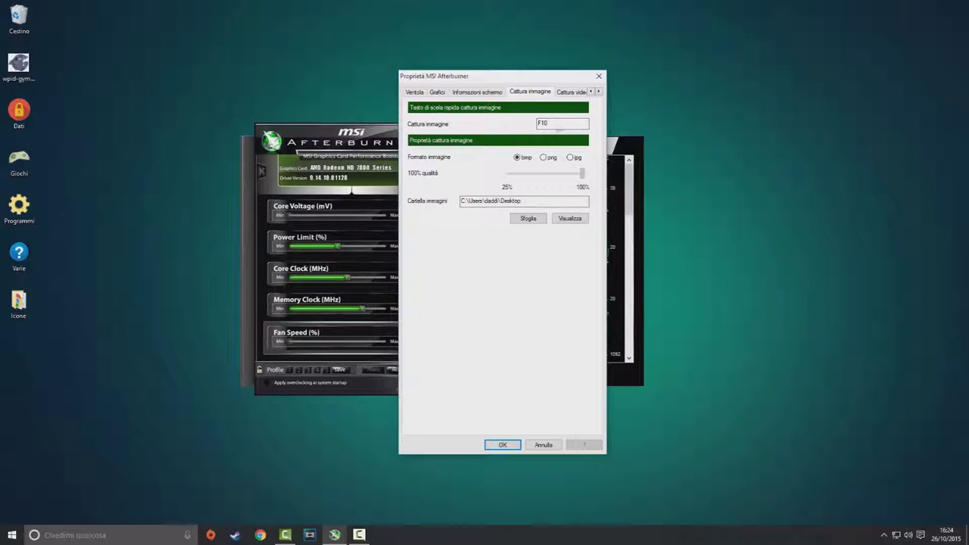
pyautogui.moveTo(583, 178)
# Step: In the video capture (Cattura video) properties, set the container format to Audio Video Interleave AVI and the quality to 90%
pyautogui.click(597, 92)
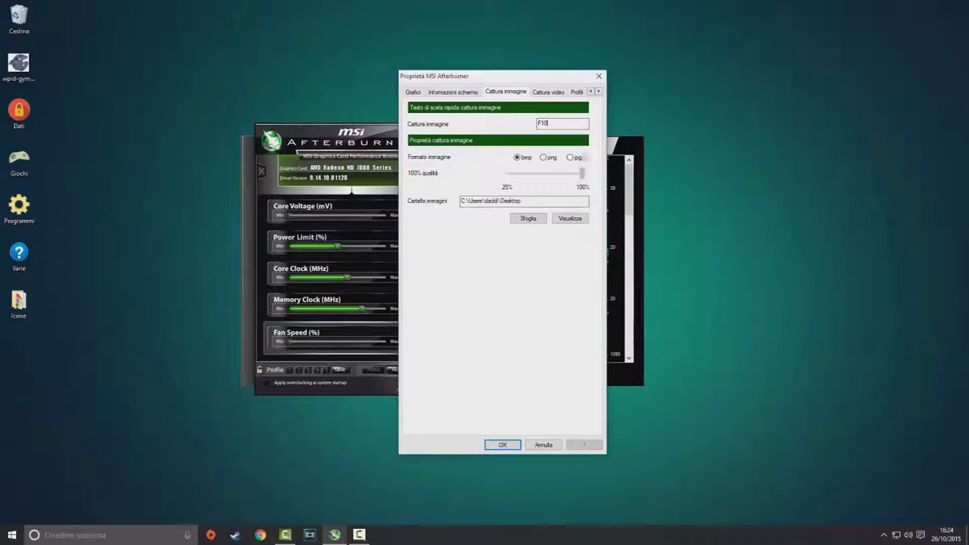
pyautogui.click(552, 92)
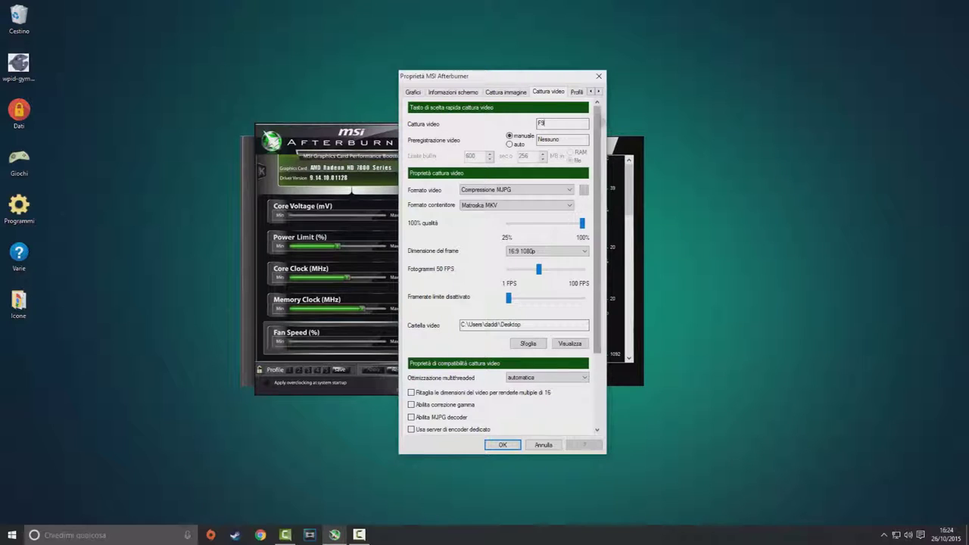
pyautogui.moveTo(562, 129)
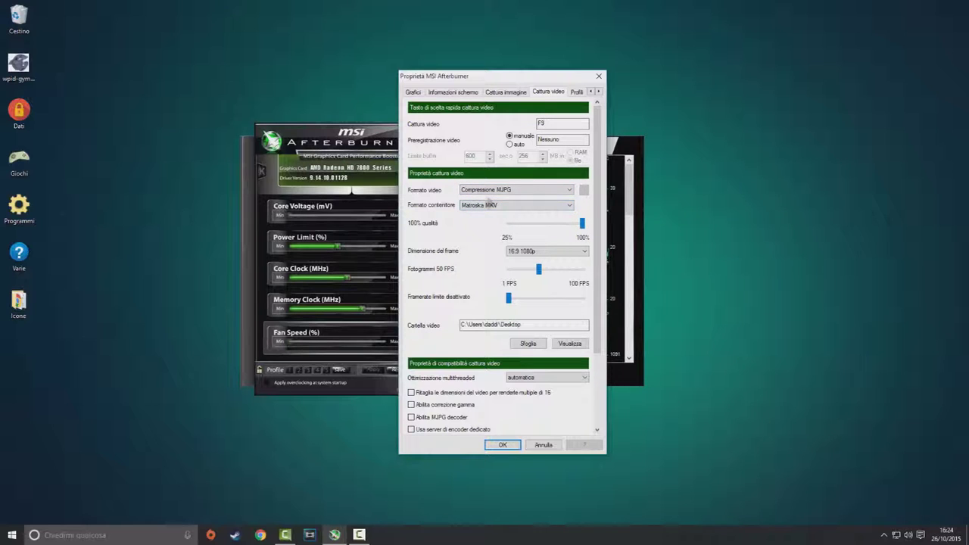
pyautogui.click(528, 206)
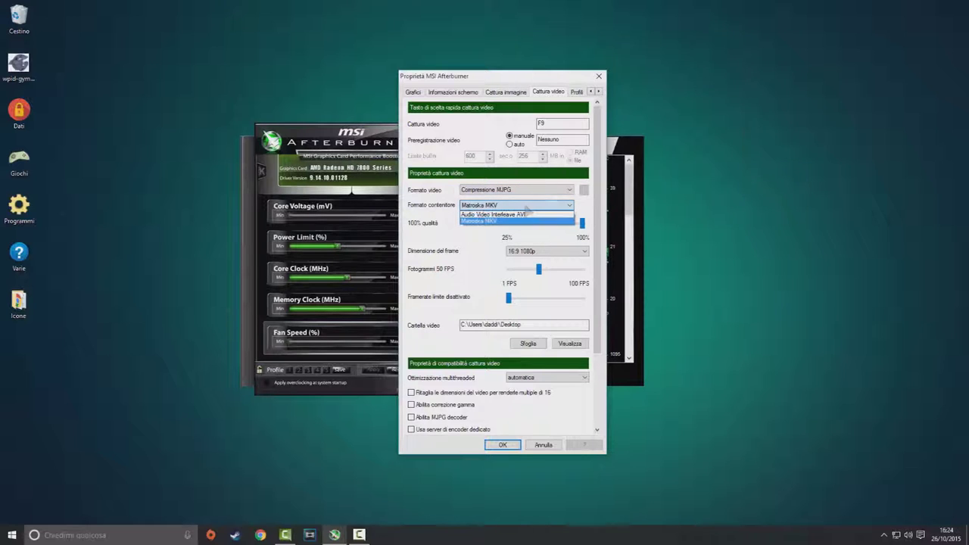
pyautogui.click(530, 214)
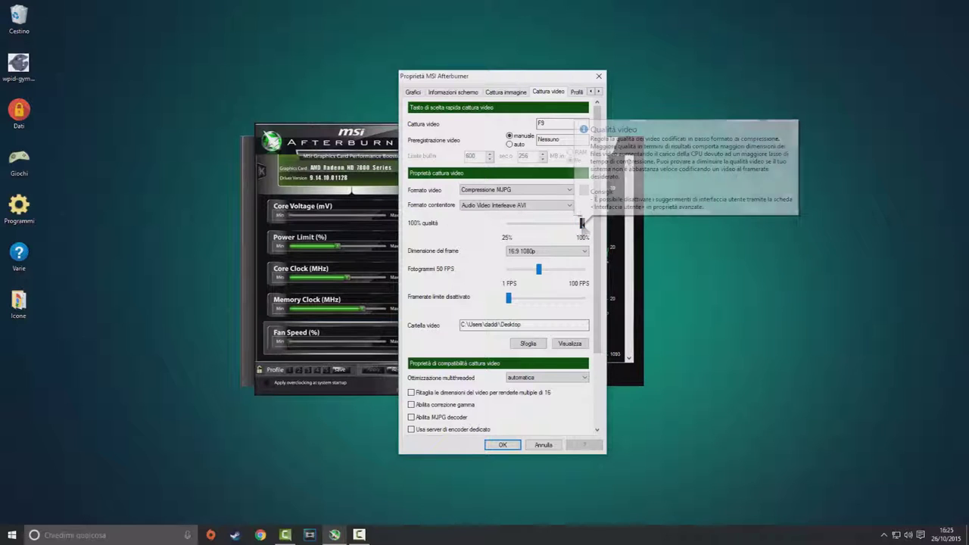
pyautogui.moveTo(581, 223); pyautogui.dragTo(574, 225)
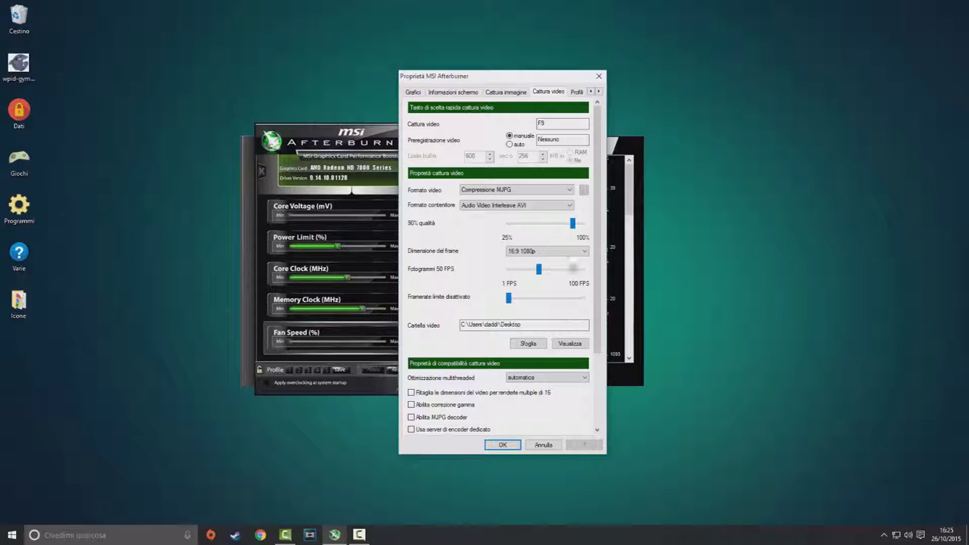
# Step: Choose 16:9 1080p as the video capture frame size and set the frame rate to 30 FPS
pyautogui.click(564, 253)
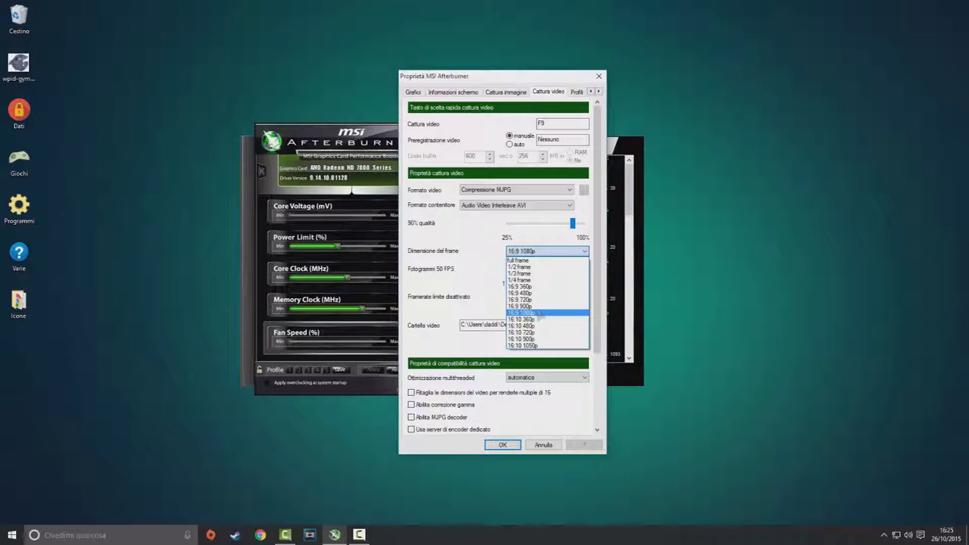
pyautogui.click(540, 312)
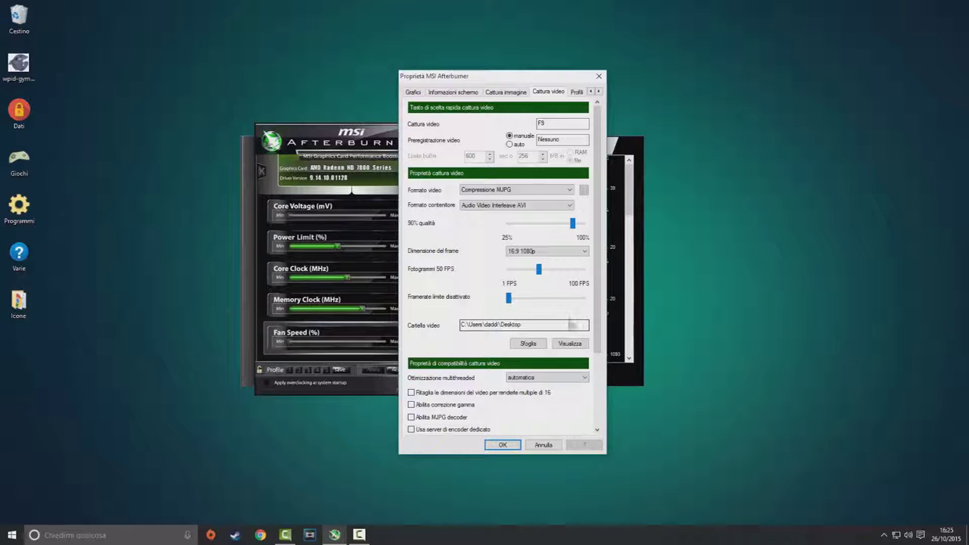
pyautogui.moveTo(538, 269); pyautogui.dragTo(526, 270)
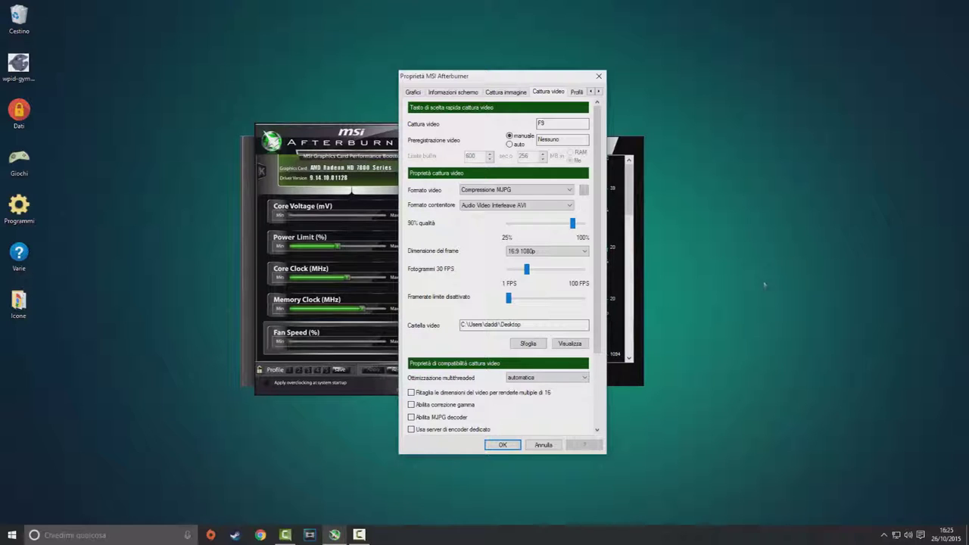
pyautogui.moveTo(529, 270)
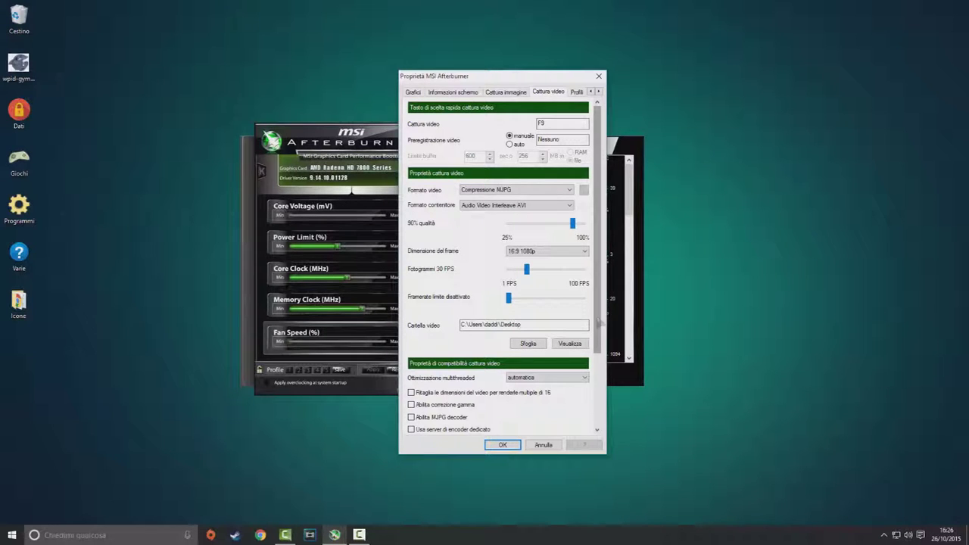
# Step: Open RivaTuner Statistics Server from the on-screen information properties and move its window over the Afterburner settings
pyautogui.moveTo(597, 324); pyautogui.dragTo(575, 84)
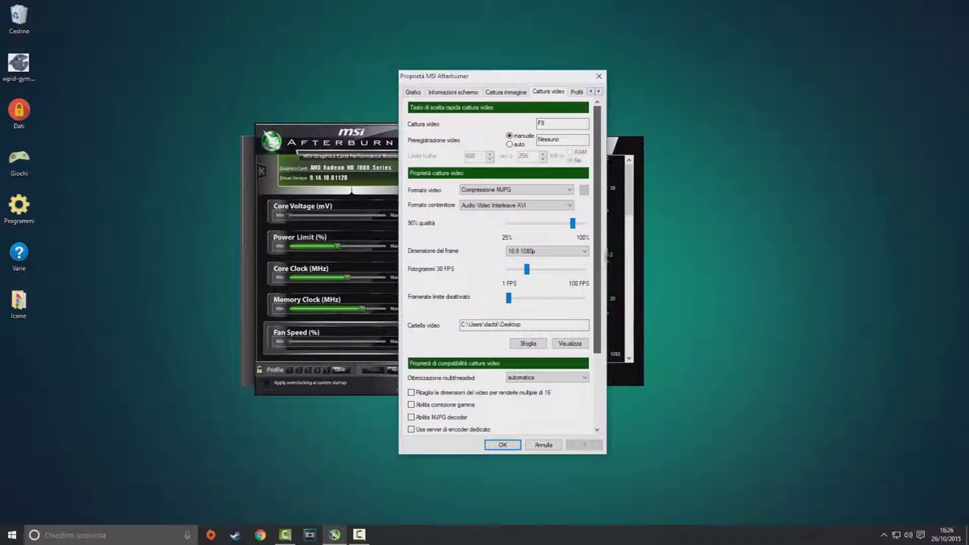
pyautogui.hotkey('ctrl', 'shift', 'Tab')
pyautogui.hotkey('ctrl', 'shift', 'Tab')
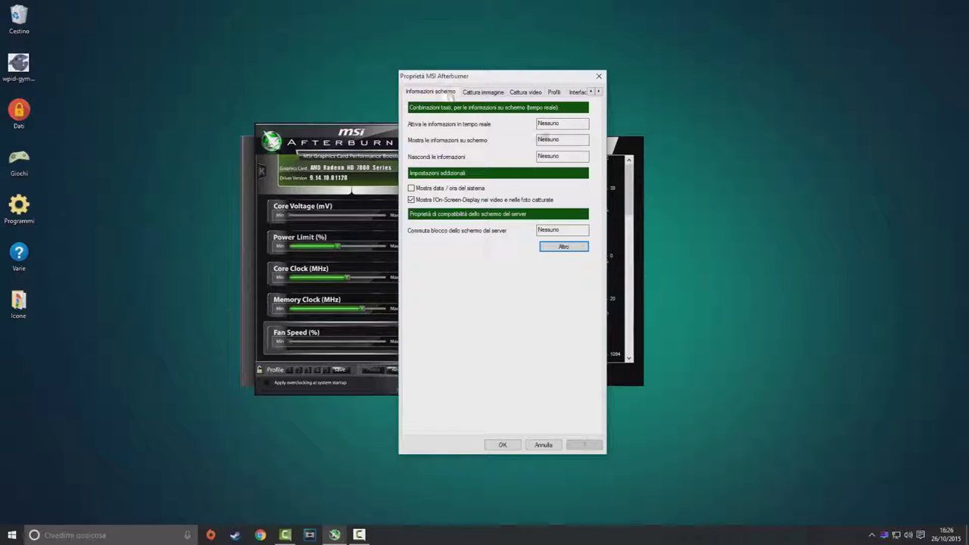
pyautogui.click(583, 247)
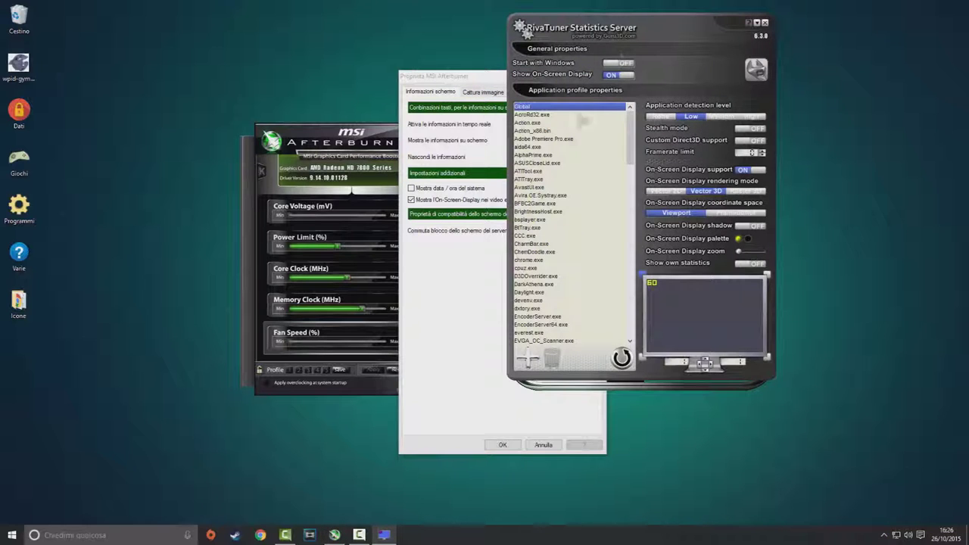
pyautogui.moveTo(609, 35); pyautogui.dragTo(451, 46)
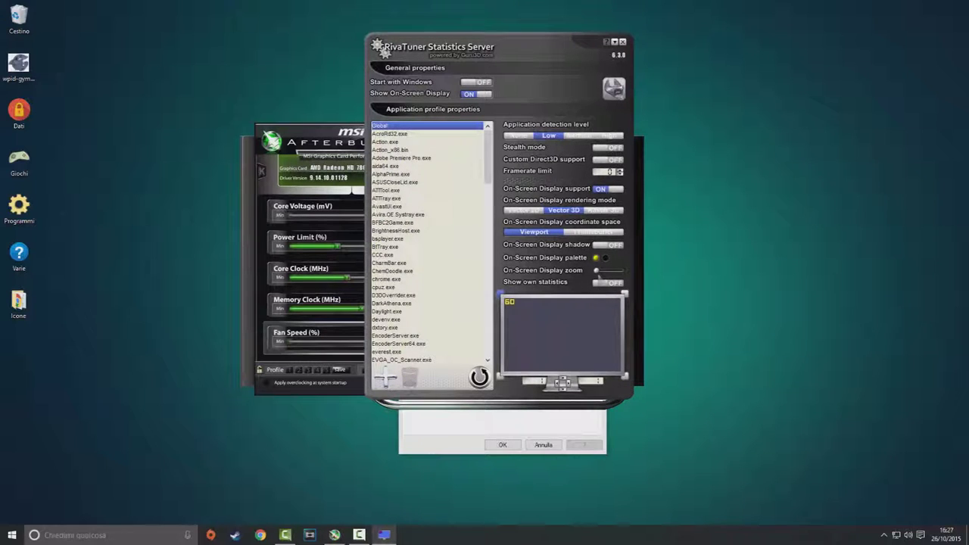
# Step: Increase the On-Screen Display zoom slightly and view the colour choices for its palette
pyautogui.moveTo(598, 272)
pyautogui.mouseDown()
pyautogui.moveTo(622, 272)
pyautogui.moveTo(593, 274)
pyautogui.moveTo(604, 274)
pyautogui.mouseUp()
pyautogui.click(595, 257)
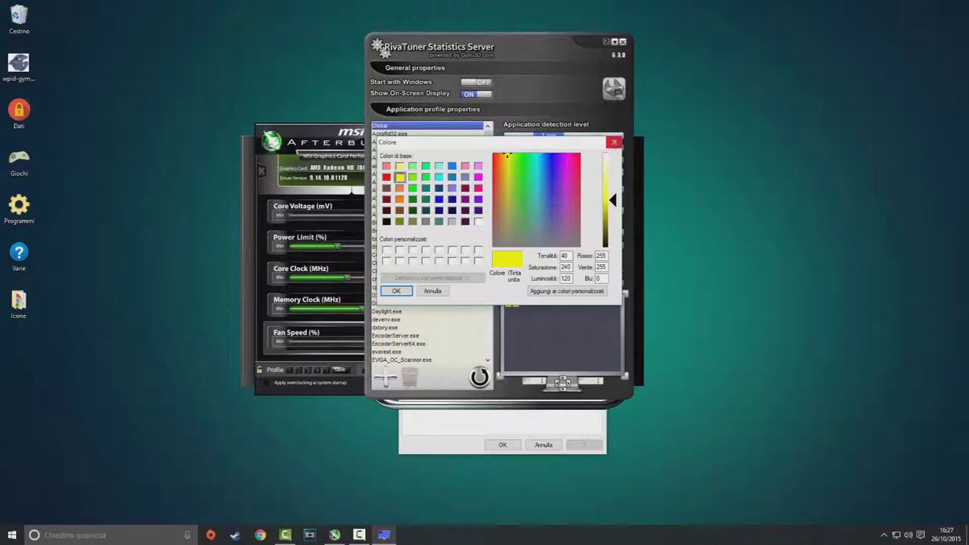
pyautogui.click(614, 142)
# Step: Try the On-Screen Display text in the preview's upper-right corner and return it to the upper-left corner
pyautogui.moveTo(511, 303); pyautogui.dragTo(611, 302)
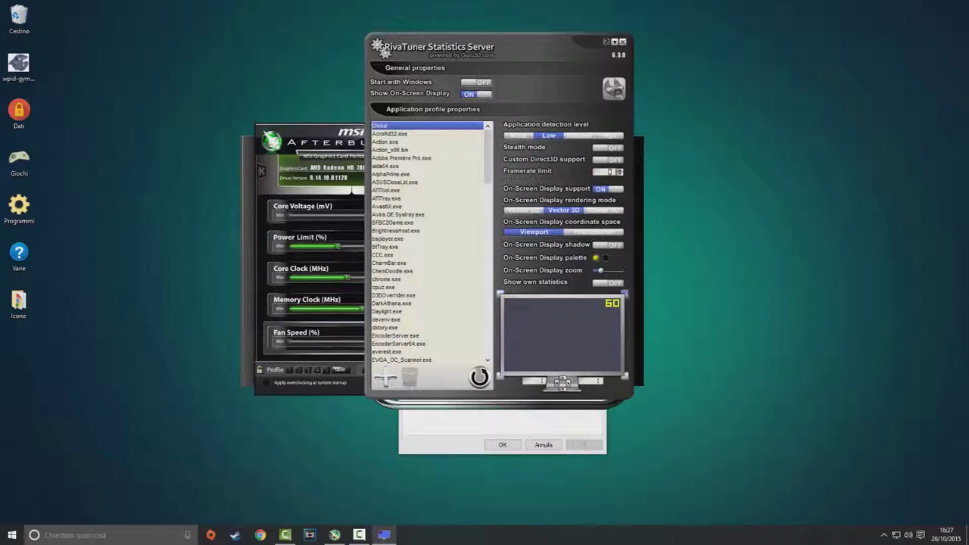
pyautogui.moveTo(611, 302); pyautogui.dragTo(512, 302)
pyautogui.moveTo(517, 303)
pyautogui.mouseDown()
pyautogui.moveTo(543, 302)
pyautogui.moveTo(543, 327)
pyautogui.moveTo(530, 312)
pyautogui.moveTo(613, 337)
pyautogui.moveTo(549, 355)
pyautogui.moveTo(556, 327)
pyautogui.moveTo(575, 342)
pyautogui.moveTo(512, 303)
pyautogui.mouseUp()
# Step: Turn on the On-Screen Display shadow and close both RivaTuner Statistics Server and the Afterburner properties
pyautogui.click(596, 246)
pyautogui.click(595, 246)
pyautogui.click(610, 245)
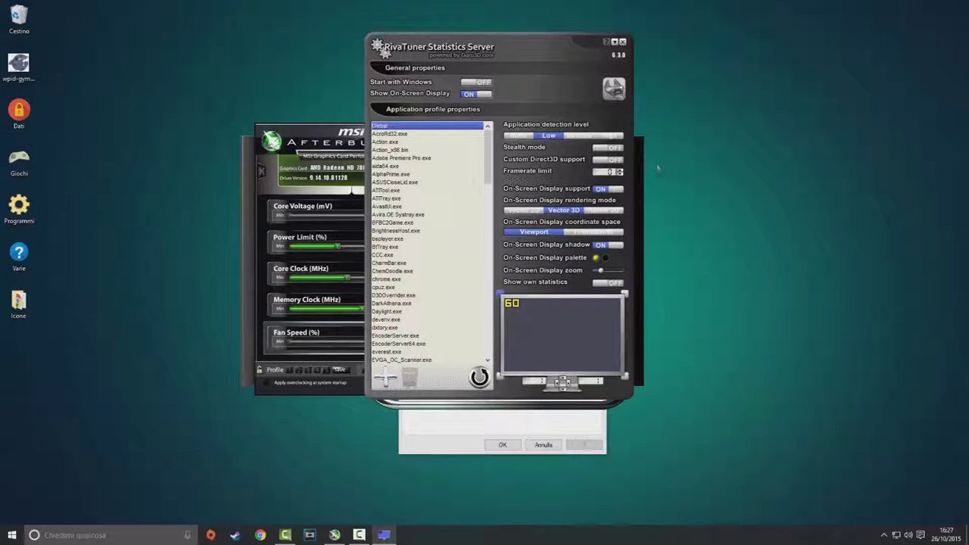
pyautogui.click(619, 170)
pyautogui.click(622, 42)
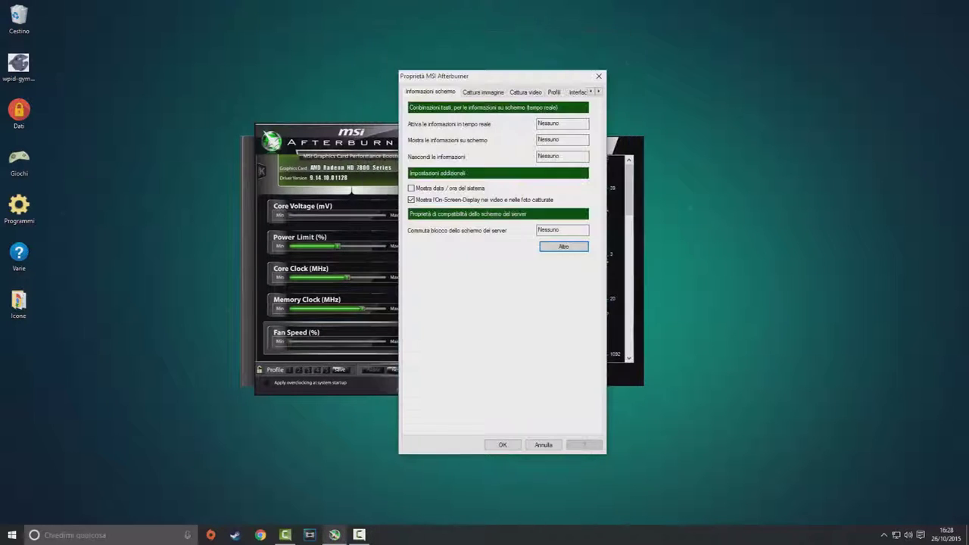
pyautogui.click(599, 76)
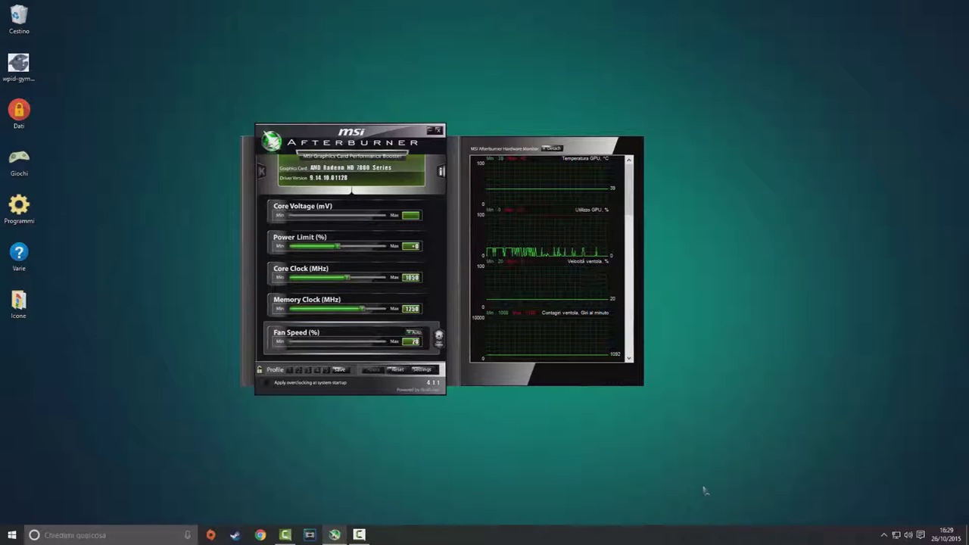
pyautogui.moveTo(606, 198)
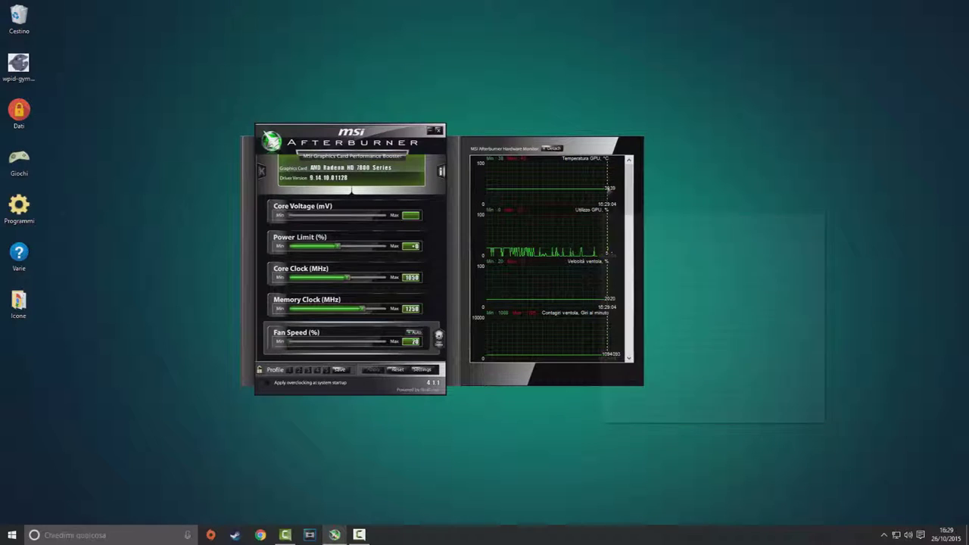
pyautogui.moveTo(529, 220)
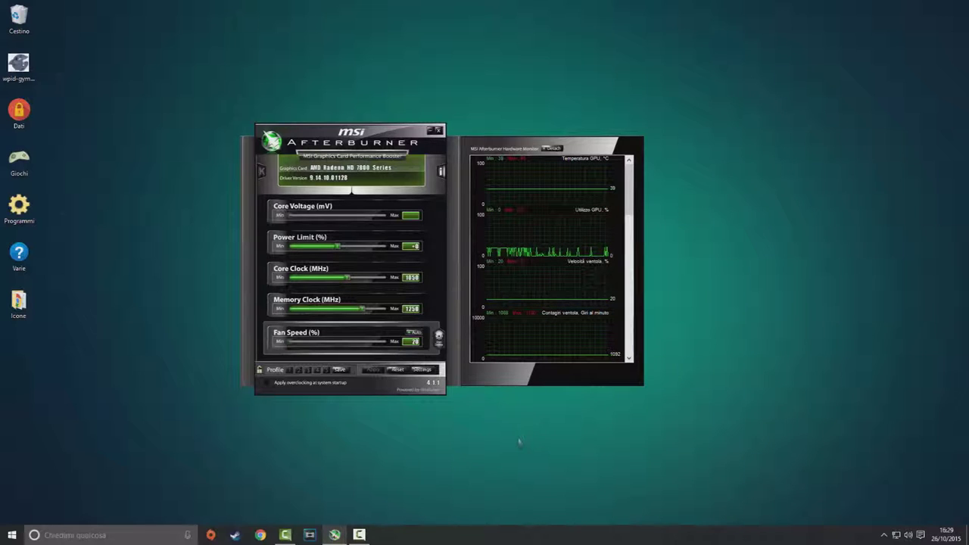
pyautogui.moveTo(516, 352)
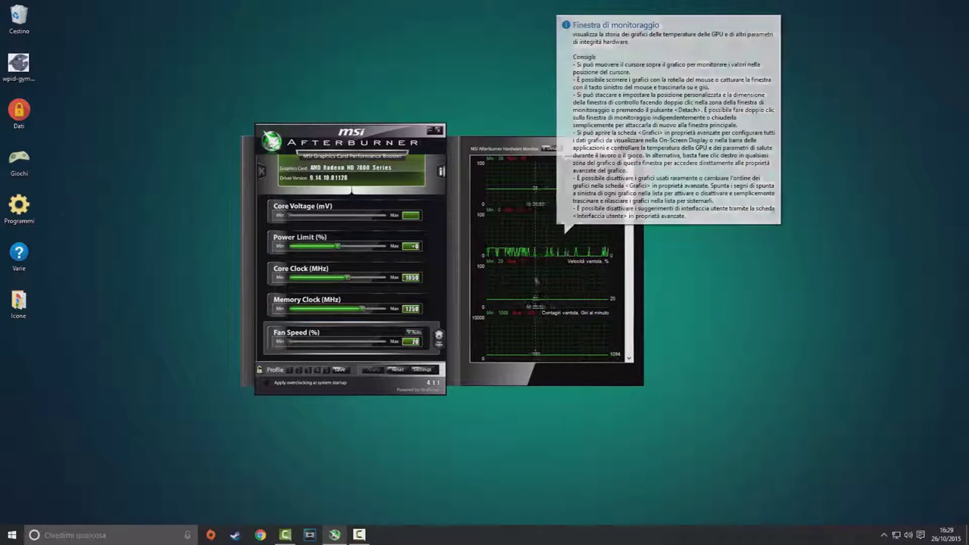
pyautogui.moveTo(536, 281)
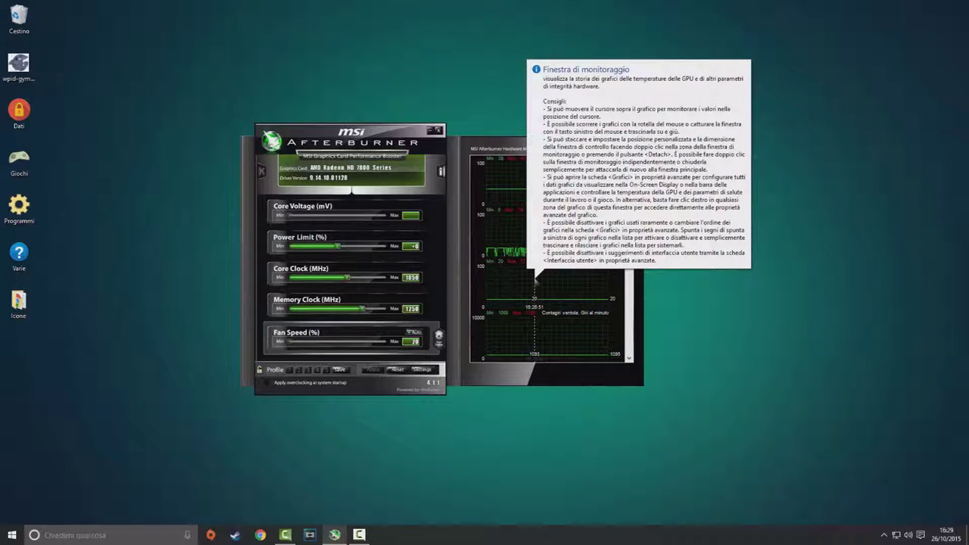